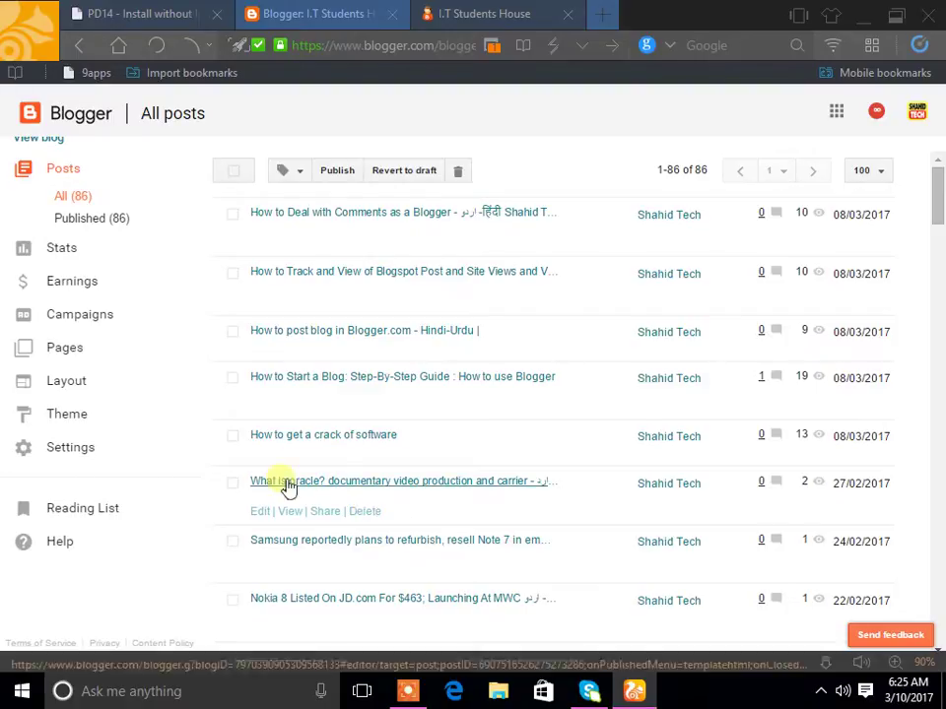
Step: Open the blog's layout and examine the favicon's upload and removal options, leaving the configuration without saving
{"action": "left_click", "coordinate": [99, 382]}
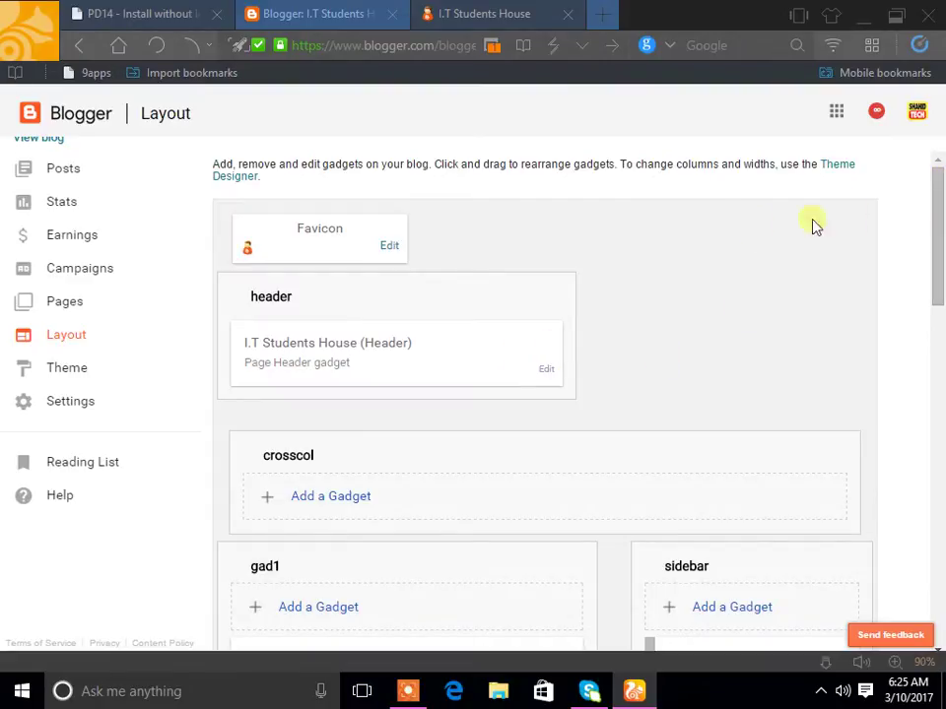
{"action": "left_click", "coordinate": [392, 248]}
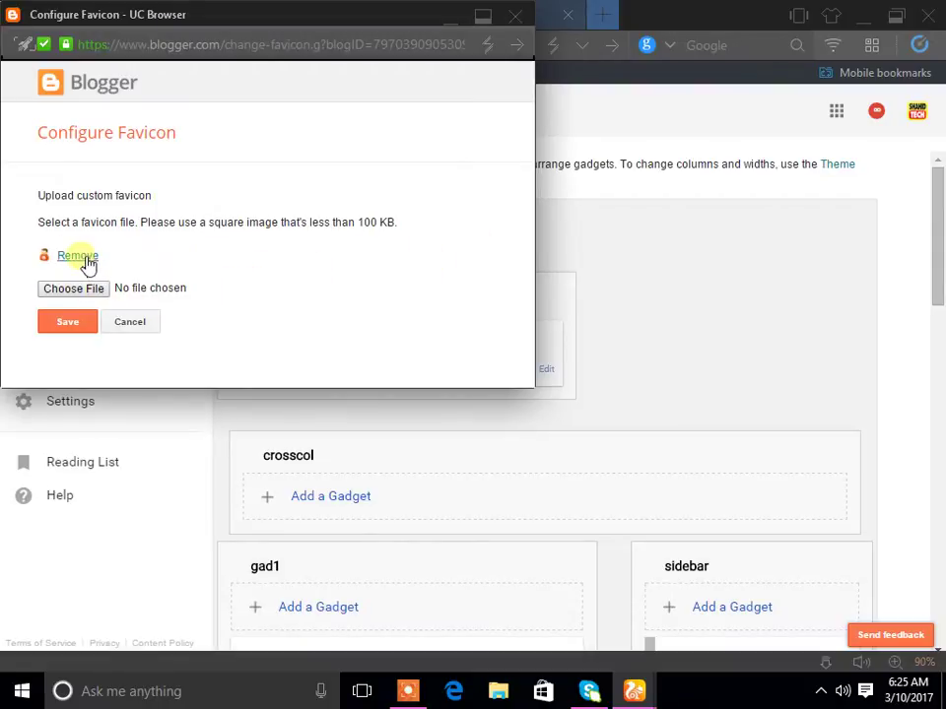
{"action": "left_click", "coordinate": [138, 328]}
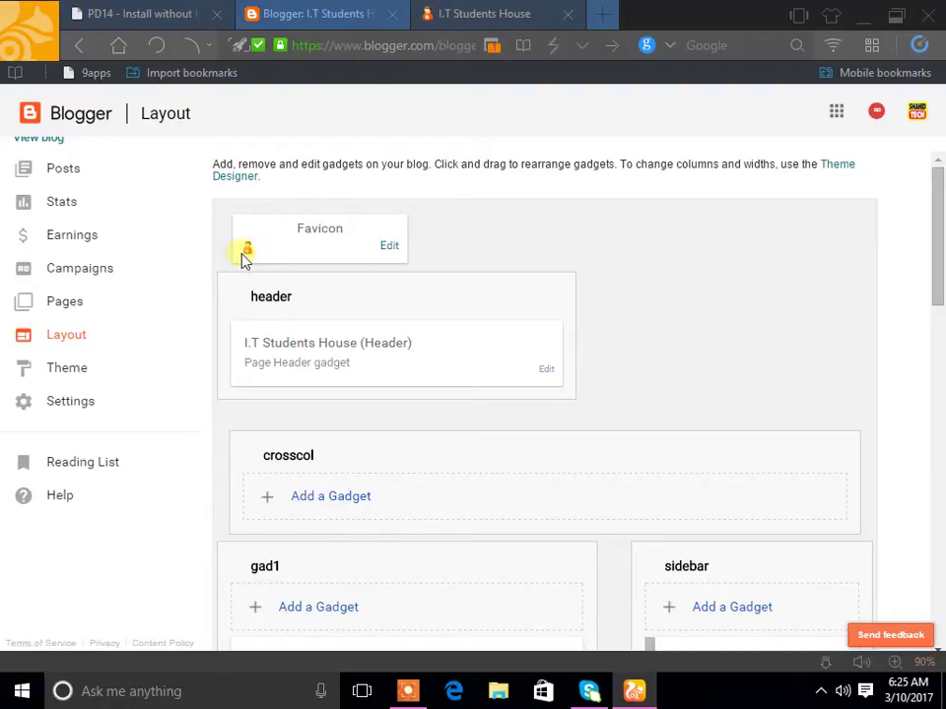
{"action": "left_click", "coordinate": [389, 247]}
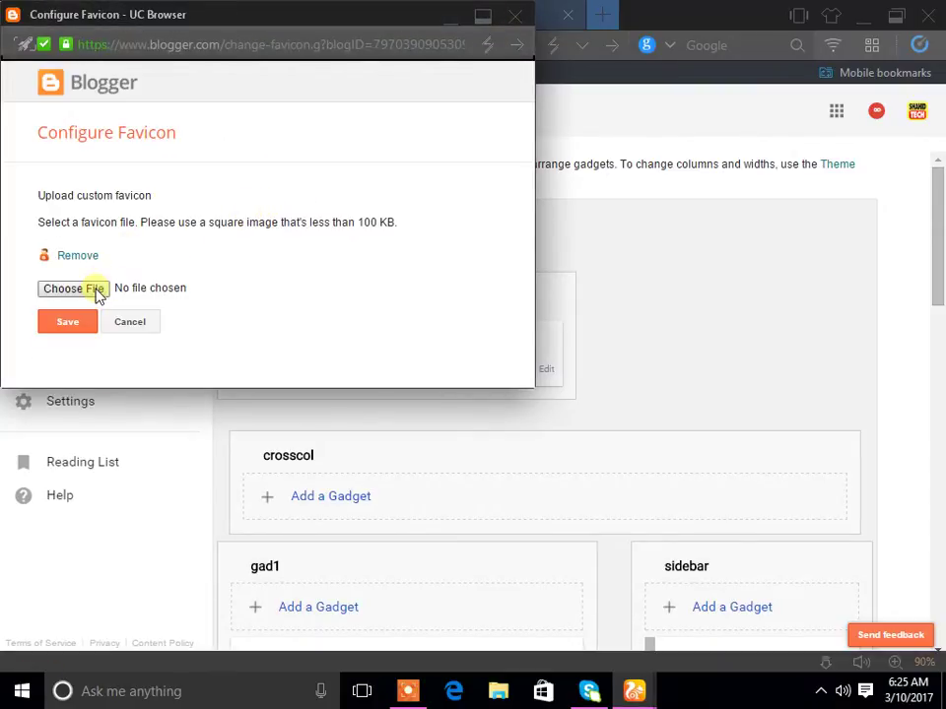
{"action": "left_click", "coordinate": [141, 324]}
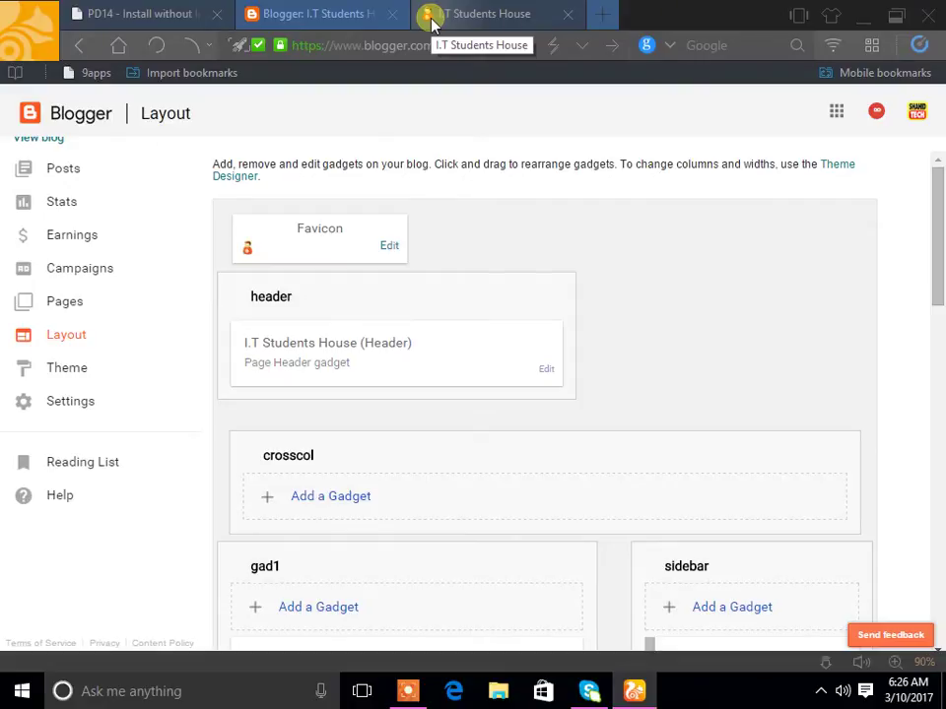
Step: View the header gadget's configuration and the matching header logo on the live blog, and return to the layout
{"action": "left_click", "coordinate": [554, 371]}
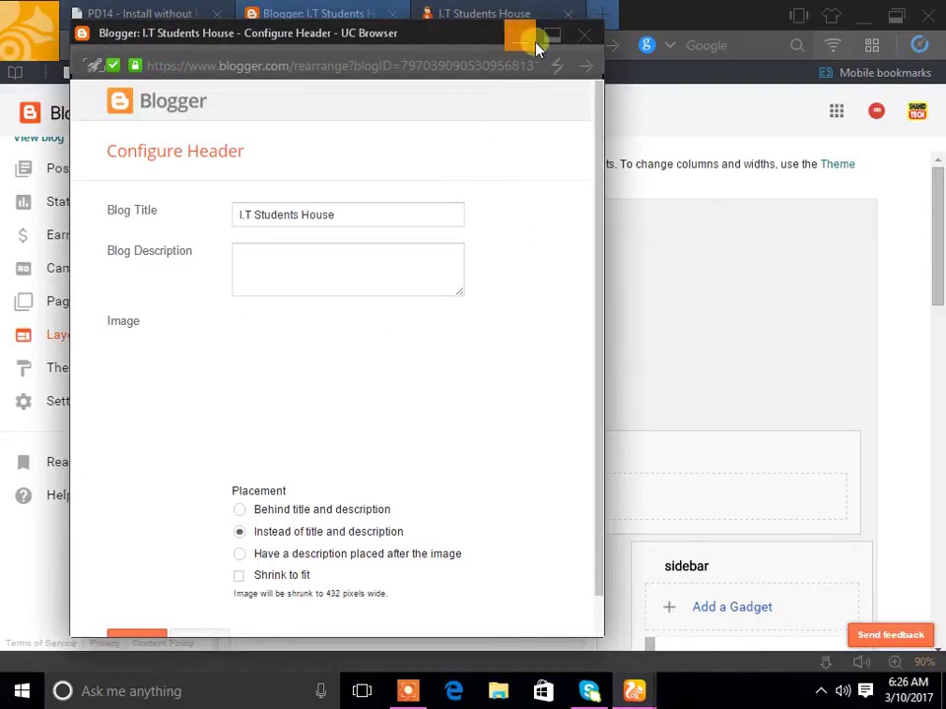
{"action": "left_click", "coordinate": [588, 37]}
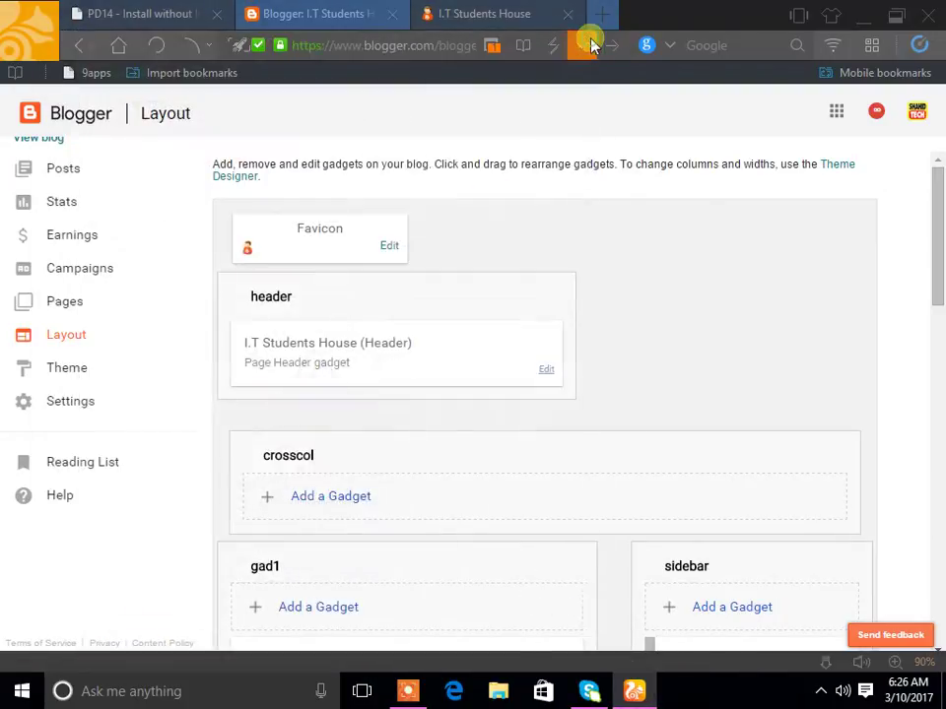
{"action": "left_click", "coordinate": [519, 25]}
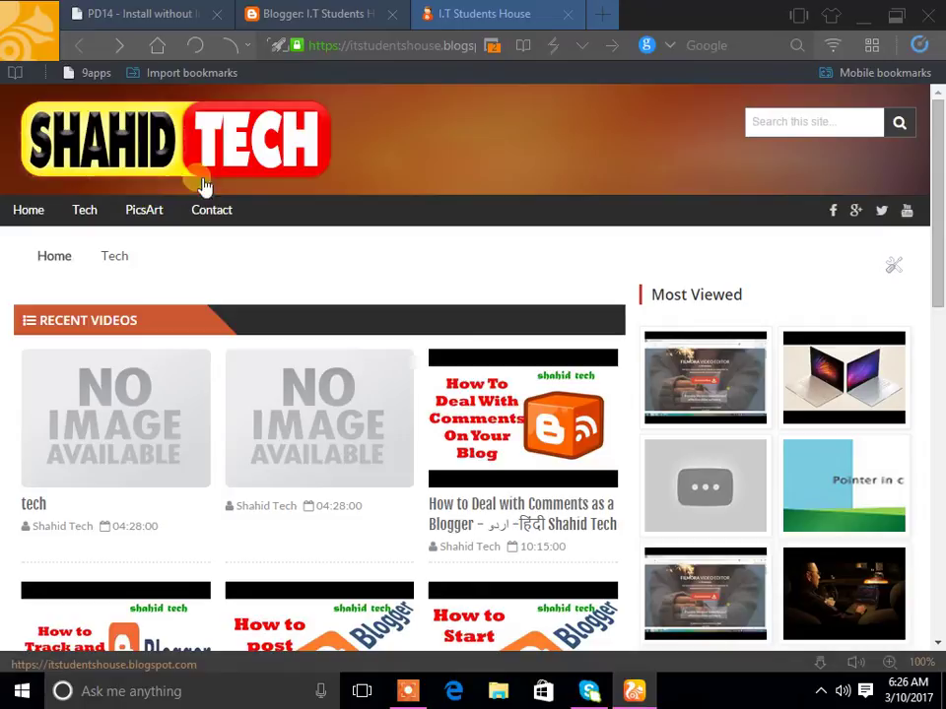
{"action": "left_click", "coordinate": [325, 20]}
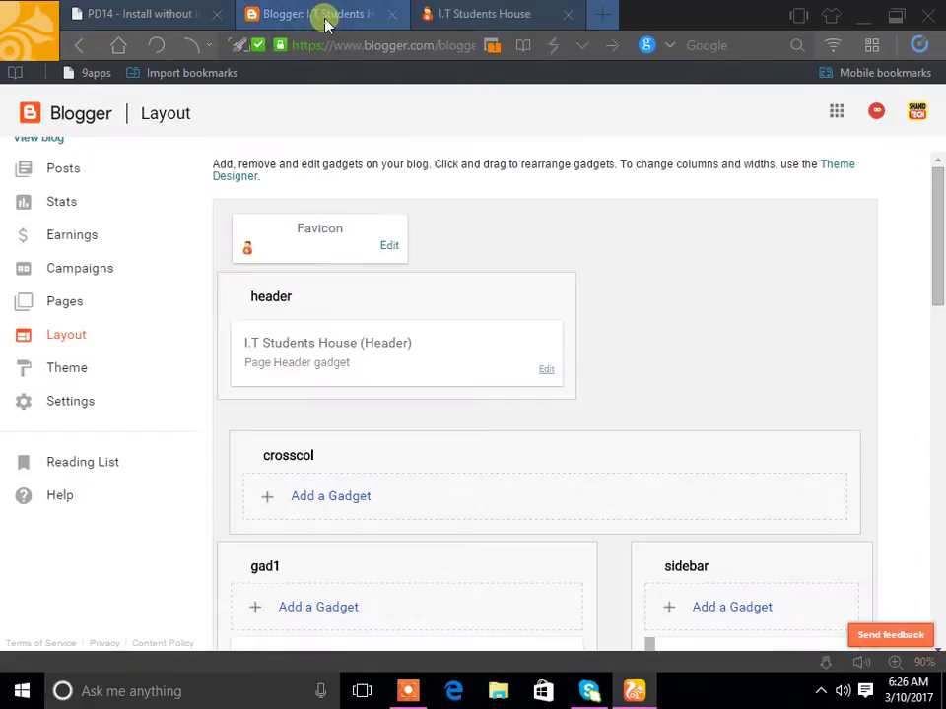
Step: Save the header gadget with its logo image placed instead of title and description, and check the header on the live blog
{"action": "left_click", "coordinate": [549, 371]}
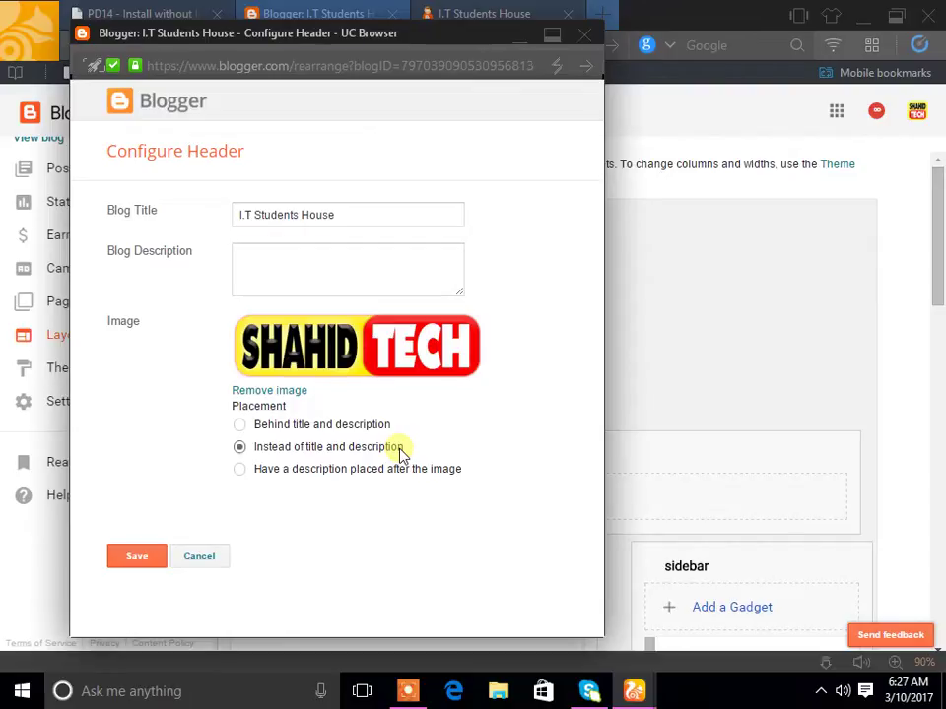
{"action": "left_click", "coordinate": [148, 566]}
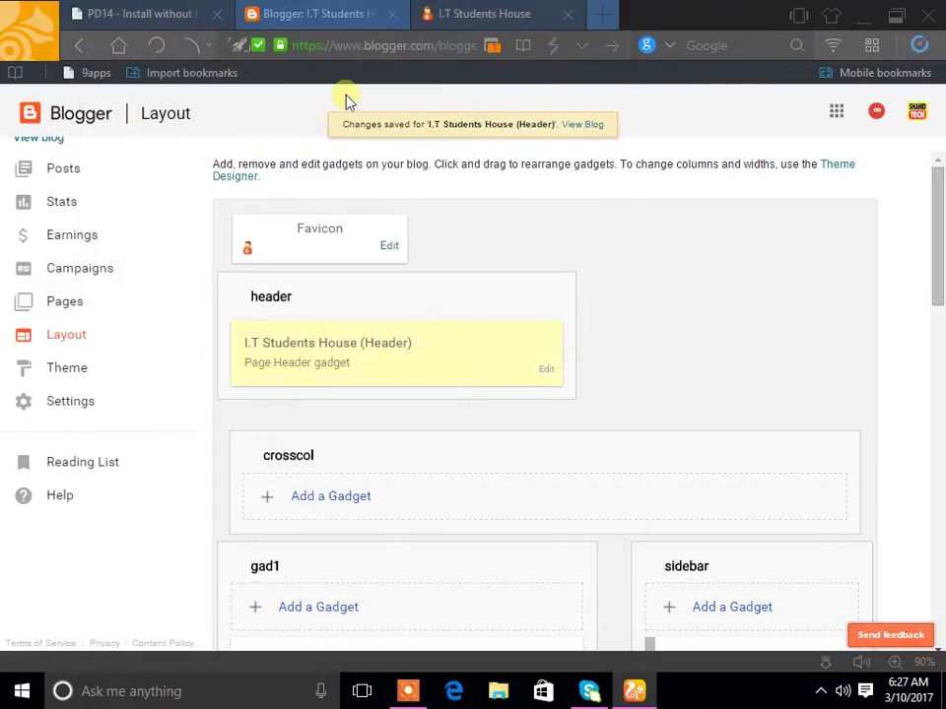
{"action": "left_click", "coordinate": [460, 12]}
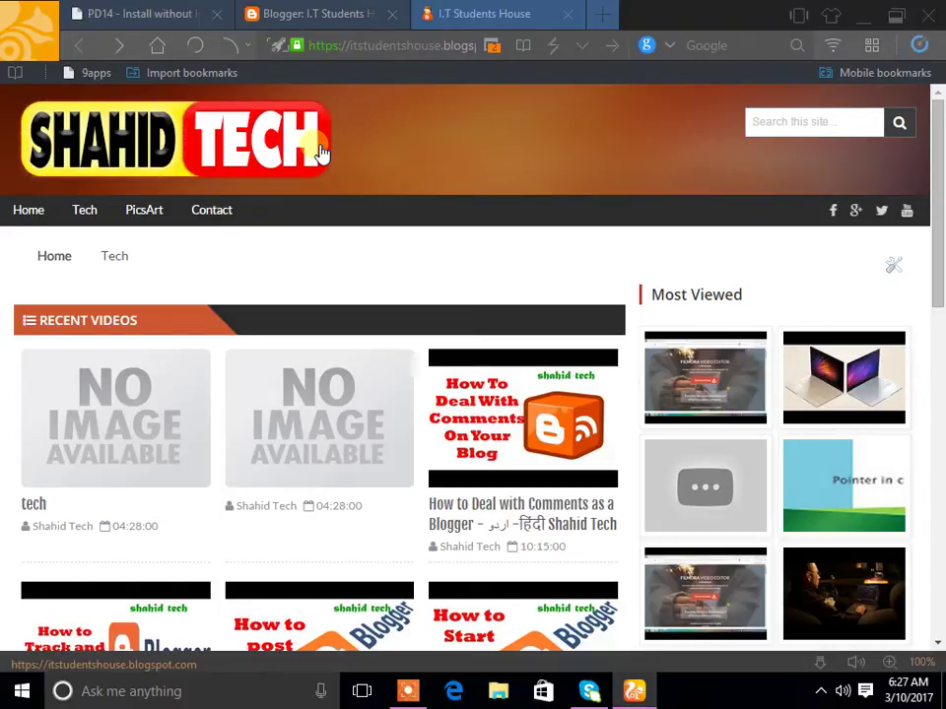
{"action": "left_click", "coordinate": [338, 15]}
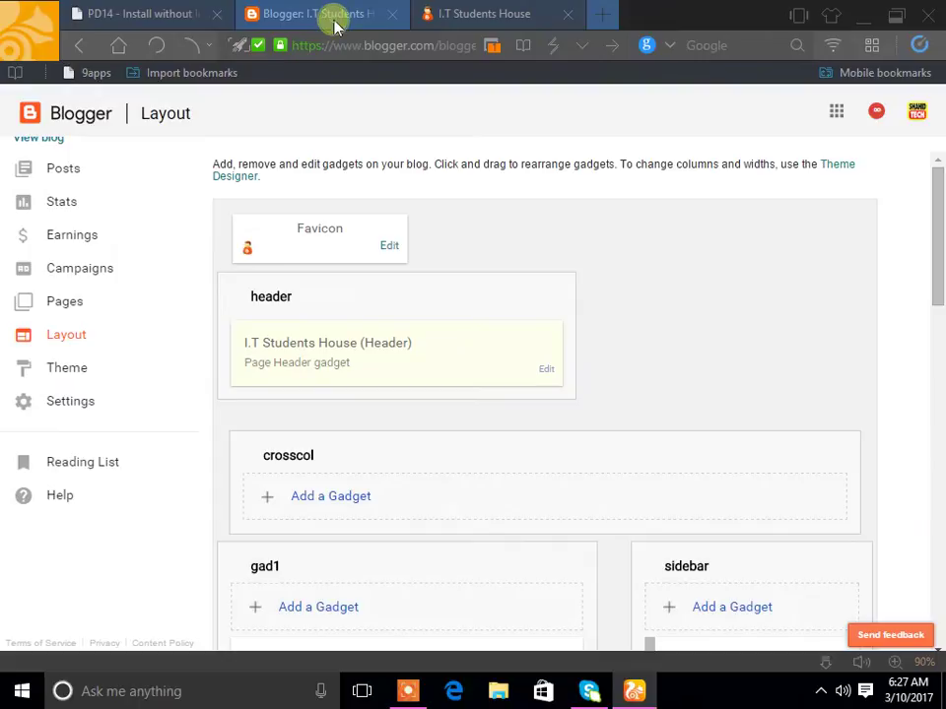
Step: Compare the layout's sidebar, content and footer sections with the corresponding areas of the live blog
{"action": "scroll", "coordinate": [434, 408], "scroll_direction": "down", "scroll_amount": 1}
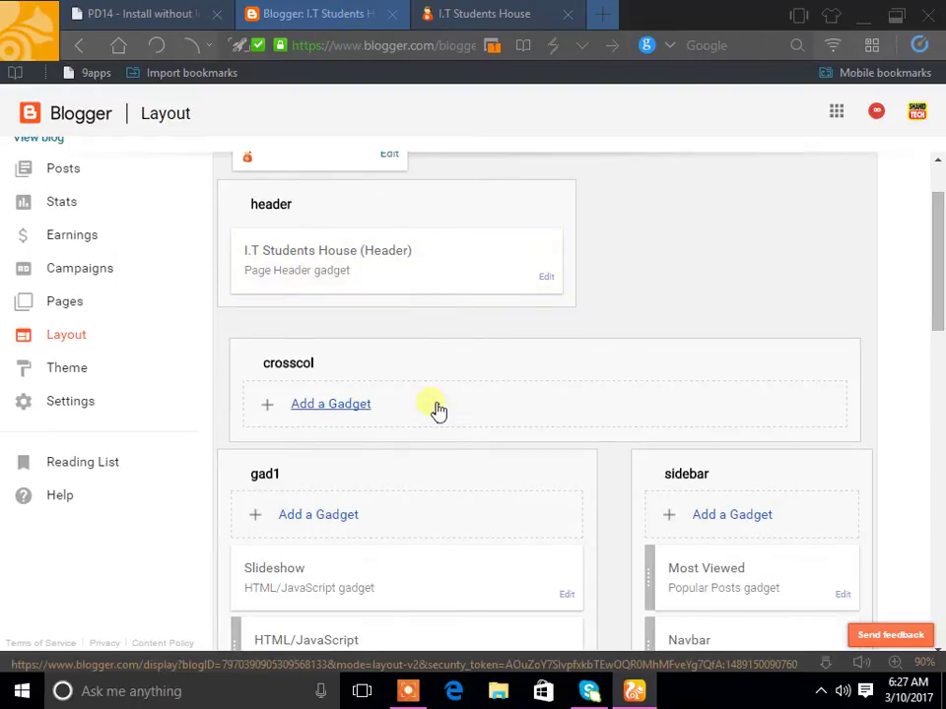
{"action": "scroll", "coordinate": [434, 409], "scroll_direction": "down", "scroll_amount": 1}
{"action": "scroll", "coordinate": [431, 406], "scroll_direction": "down", "scroll_amount": 1}
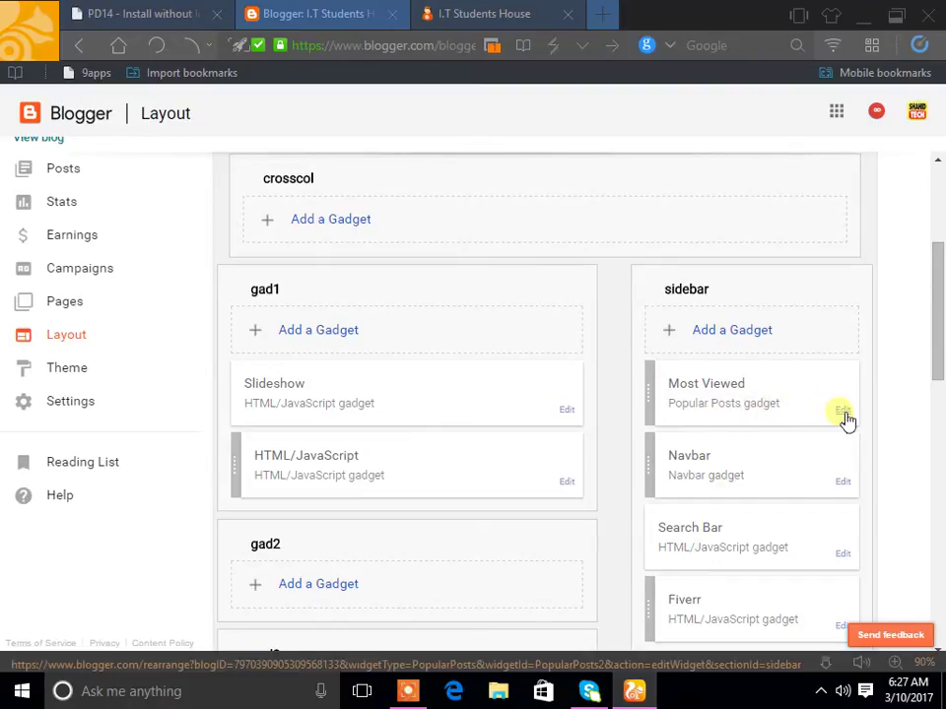
{"action": "left_click", "coordinate": [513, 14]}
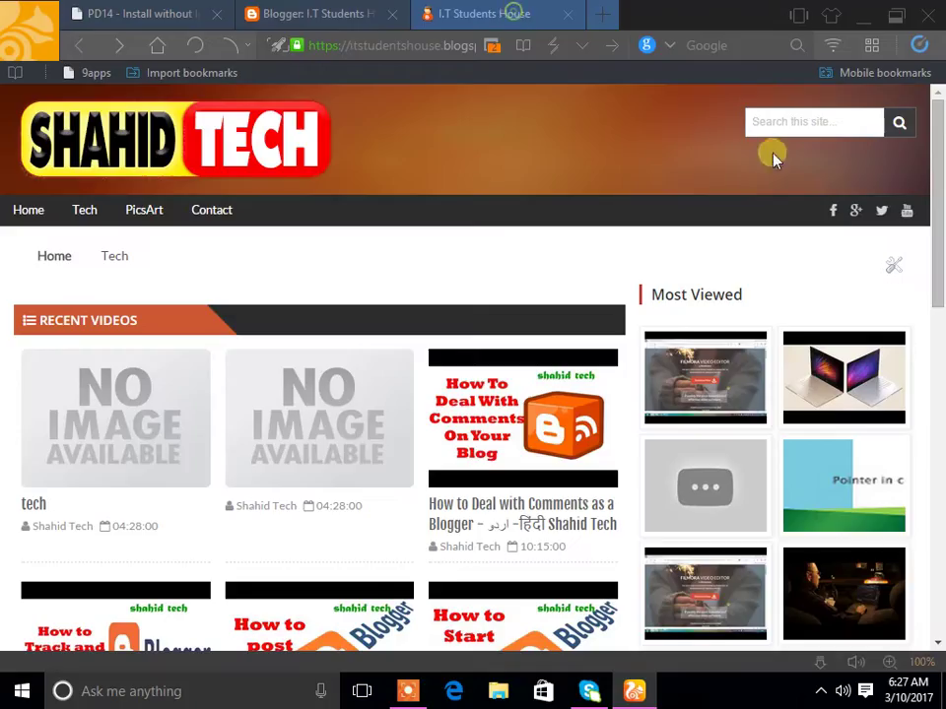
{"action": "scroll", "coordinate": [804, 507], "scroll_direction": "down", "scroll_amount": 2}
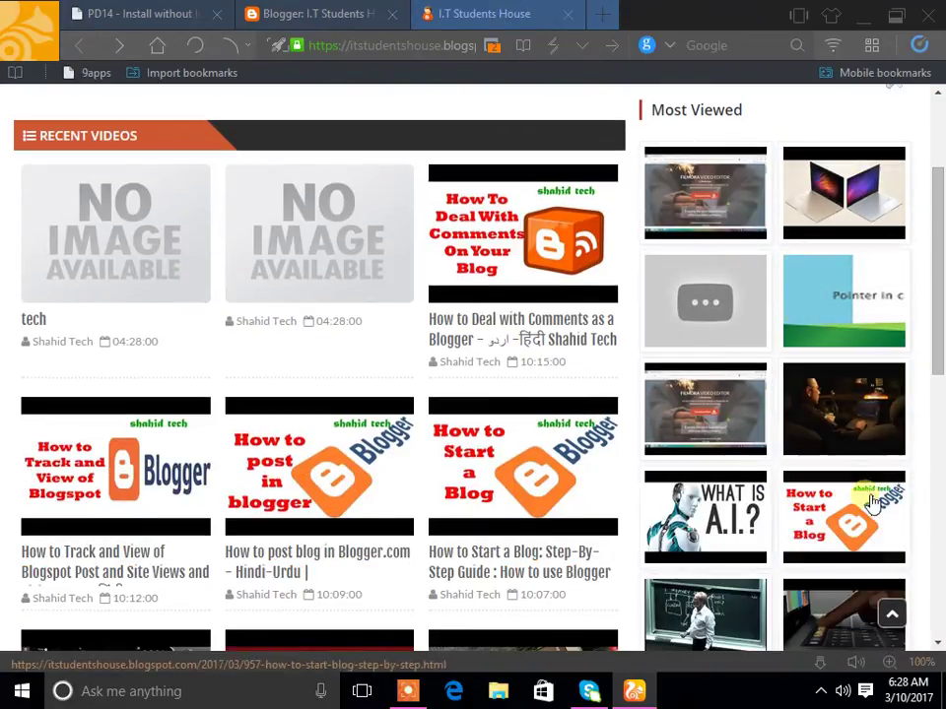
{"action": "scroll", "coordinate": [867, 515], "scroll_direction": "down", "scroll_amount": 2}
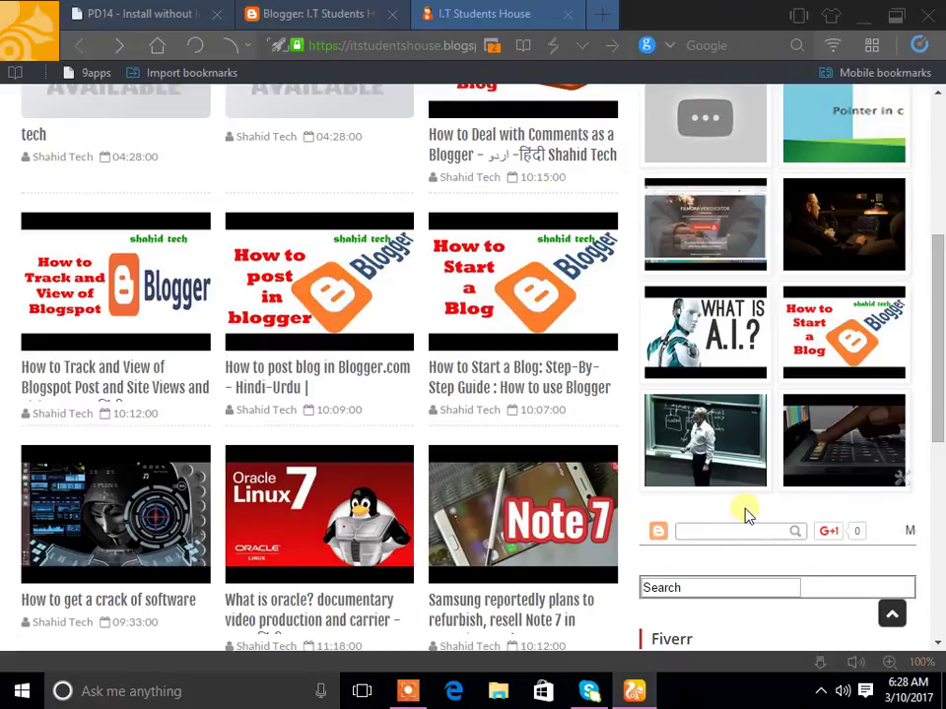
{"action": "scroll", "coordinate": [782, 527], "scroll_direction": "down", "scroll_amount": 2}
{"action": "scroll", "coordinate": [786, 533], "scroll_direction": "up", "scroll_amount": 2}
{"action": "scroll", "coordinate": [785, 533], "scroll_direction": "down", "scroll_amount": 5}
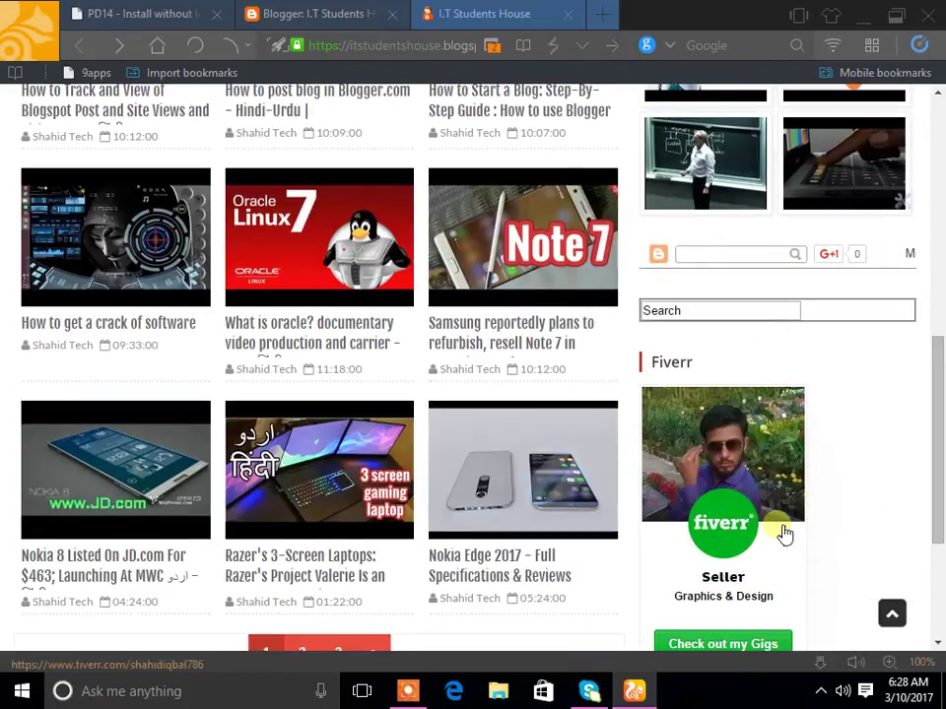
{"action": "scroll", "coordinate": [372, 435], "scroll_direction": "up", "scroll_amount": 8}
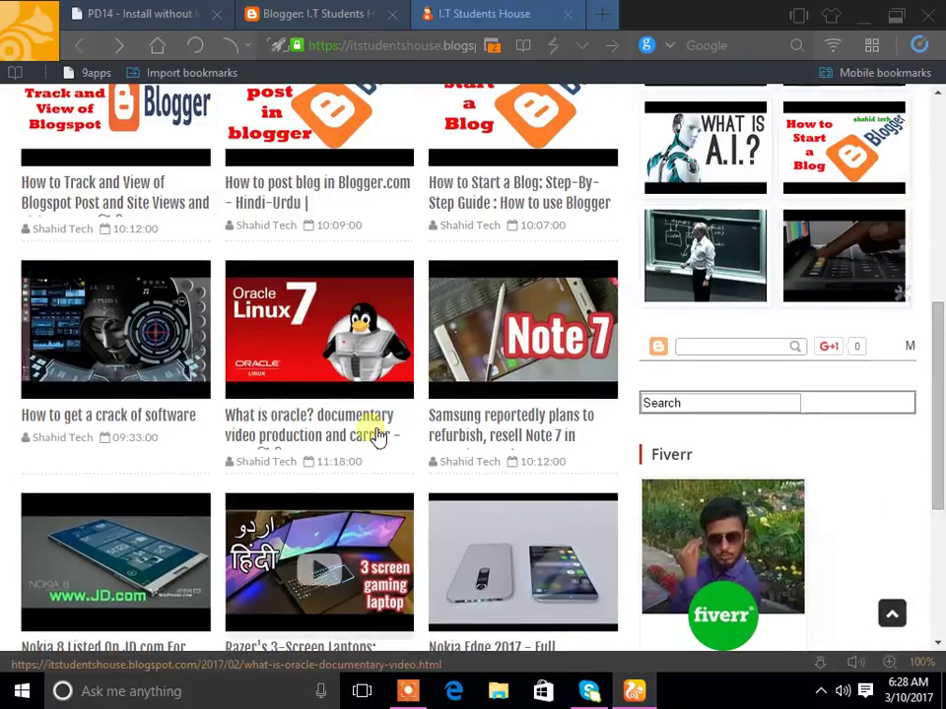
{"action": "scroll", "coordinate": [376, 412], "scroll_direction": "up", "scroll_amount": 1}
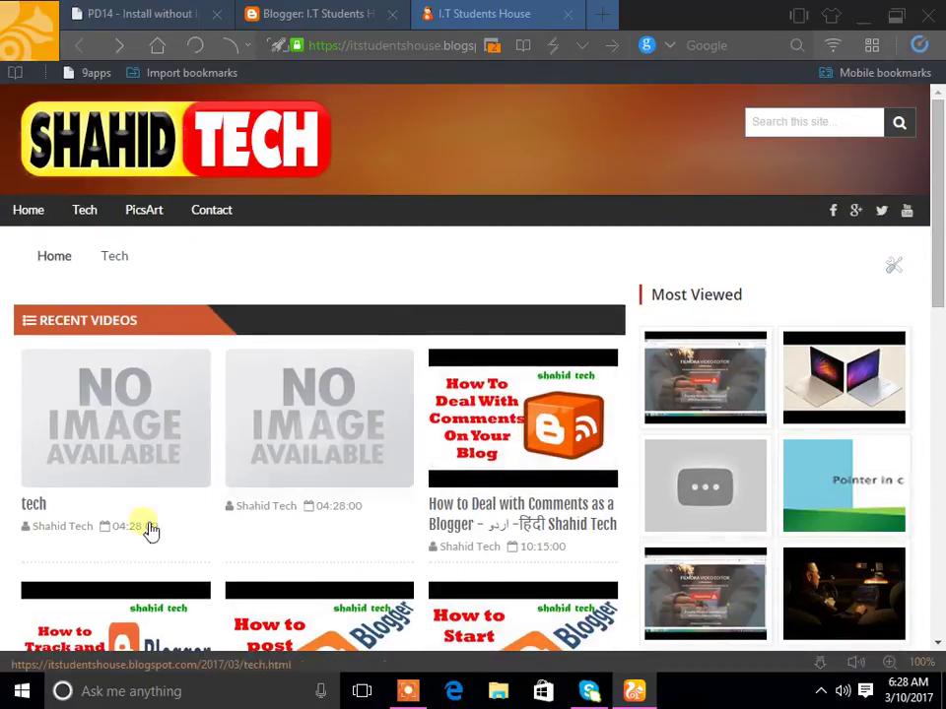
{"action": "left_click", "coordinate": [325, 19]}
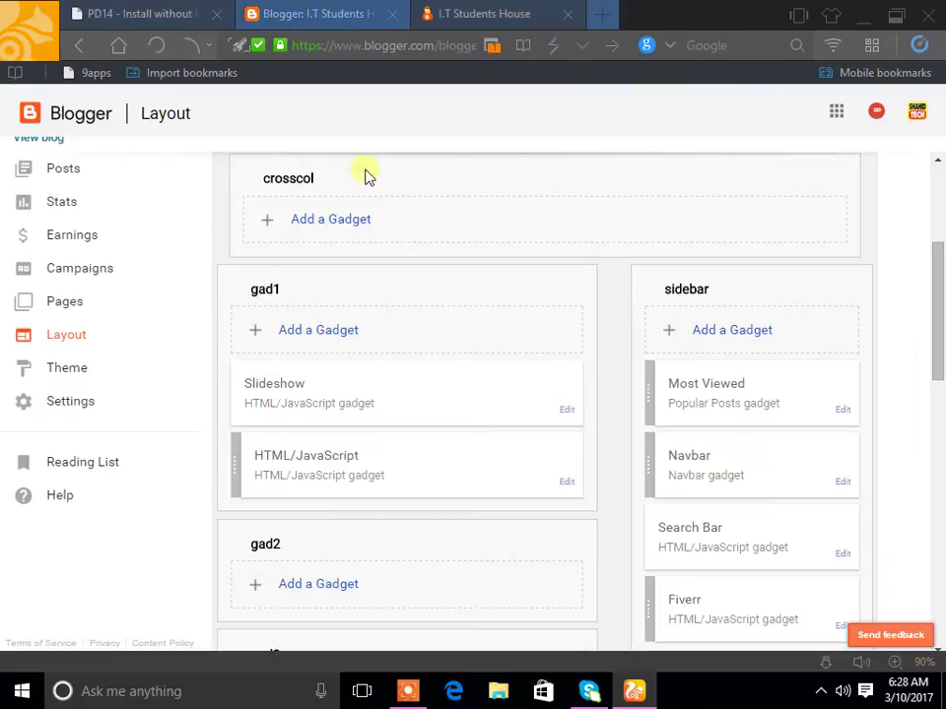
{"action": "scroll", "coordinate": [477, 325], "scroll_direction": "down", "scroll_amount": 5}
{"action": "scroll", "coordinate": [465, 358], "scroll_direction": "down", "scroll_amount": 3}
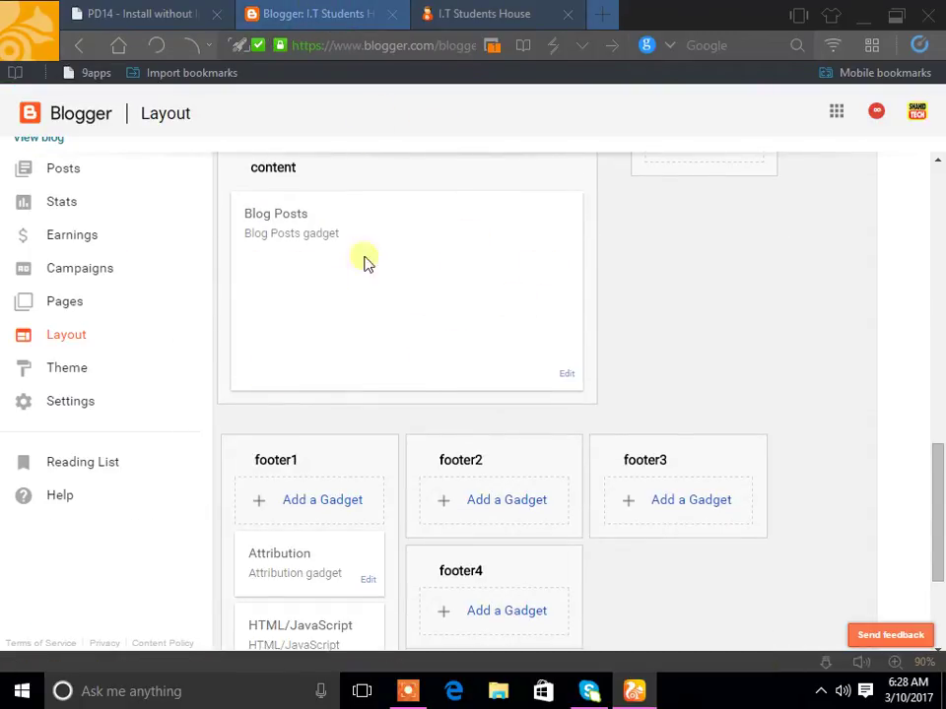
{"action": "scroll", "coordinate": [504, 493], "scroll_direction": "up", "scroll_amount": 8}
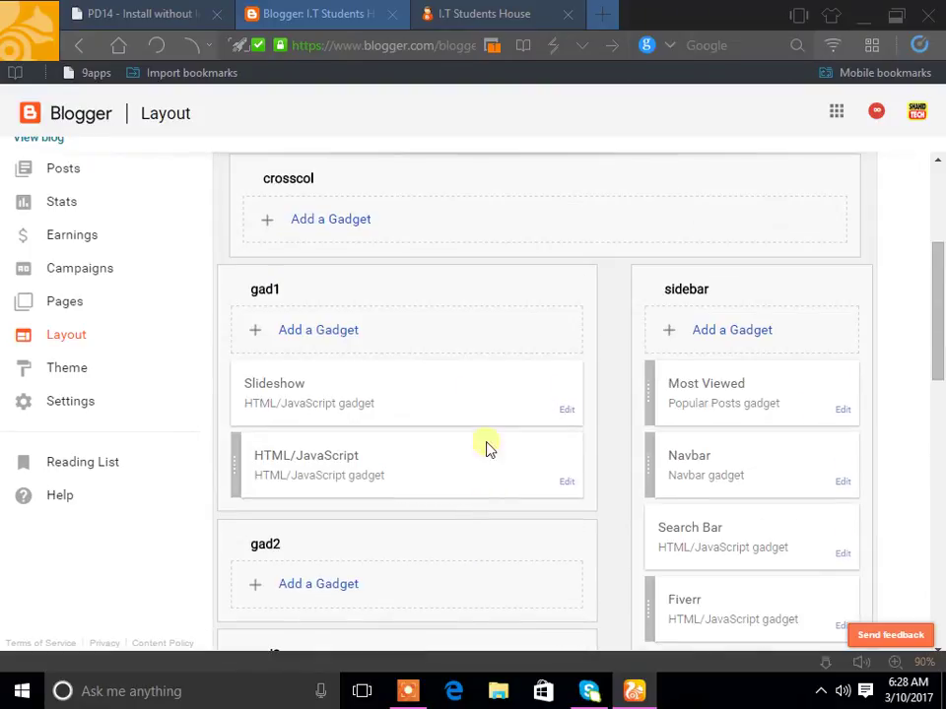
Step: Browse the basic gadgets and add a Profile gadget titled About Me to the sidebar with Show about me enabled
{"action": "left_click", "coordinate": [767, 340]}
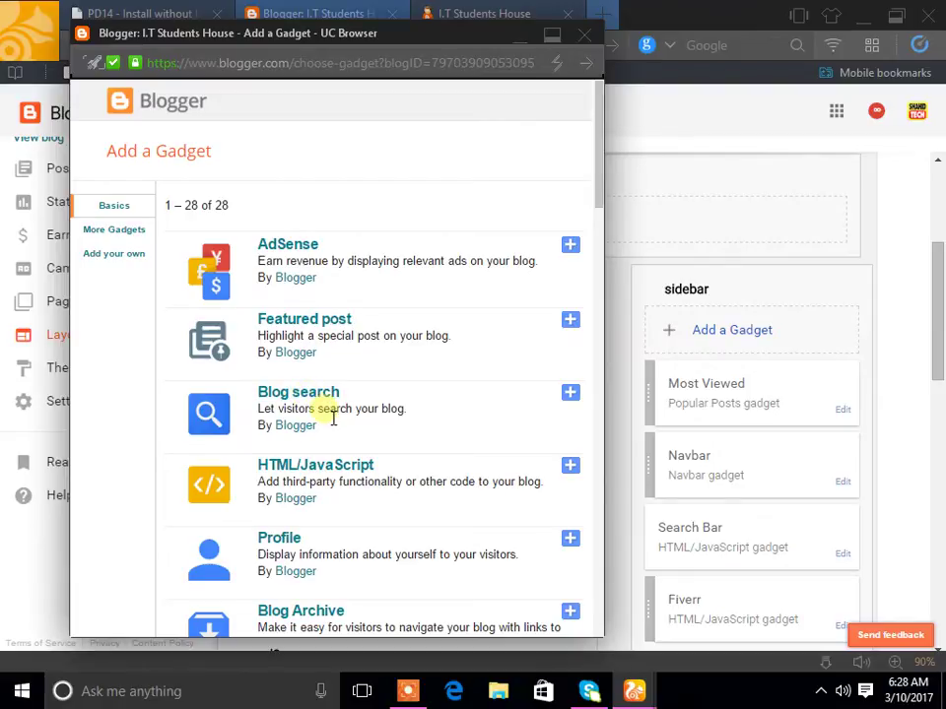
{"action": "scroll", "coordinate": [339, 418], "scroll_direction": "down", "scroll_amount": 1}
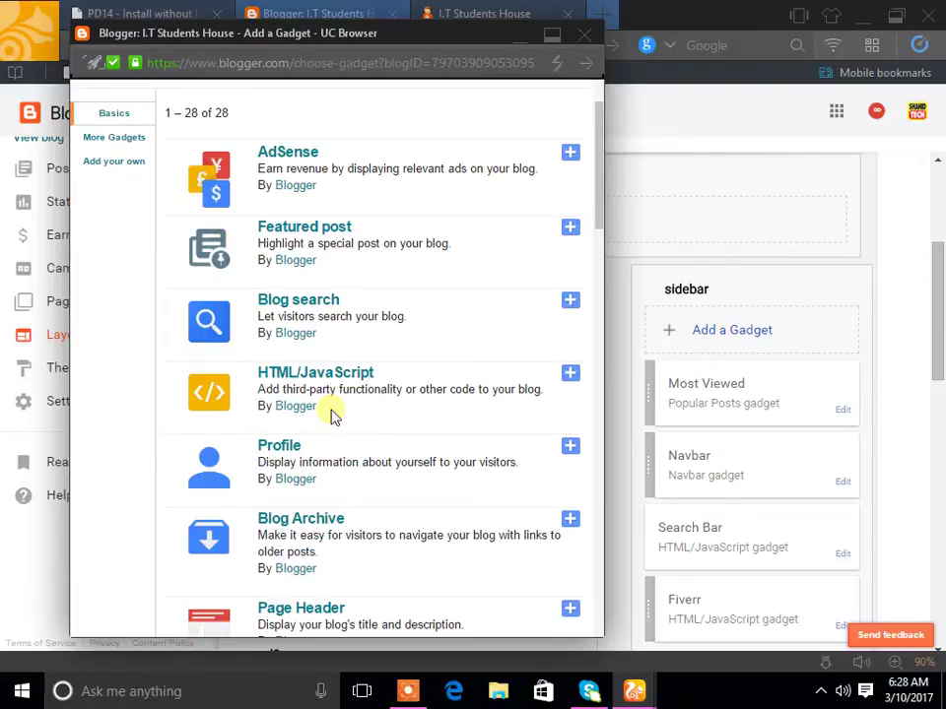
{"action": "scroll", "coordinate": [332, 418], "scroll_direction": "down", "scroll_amount": 6}
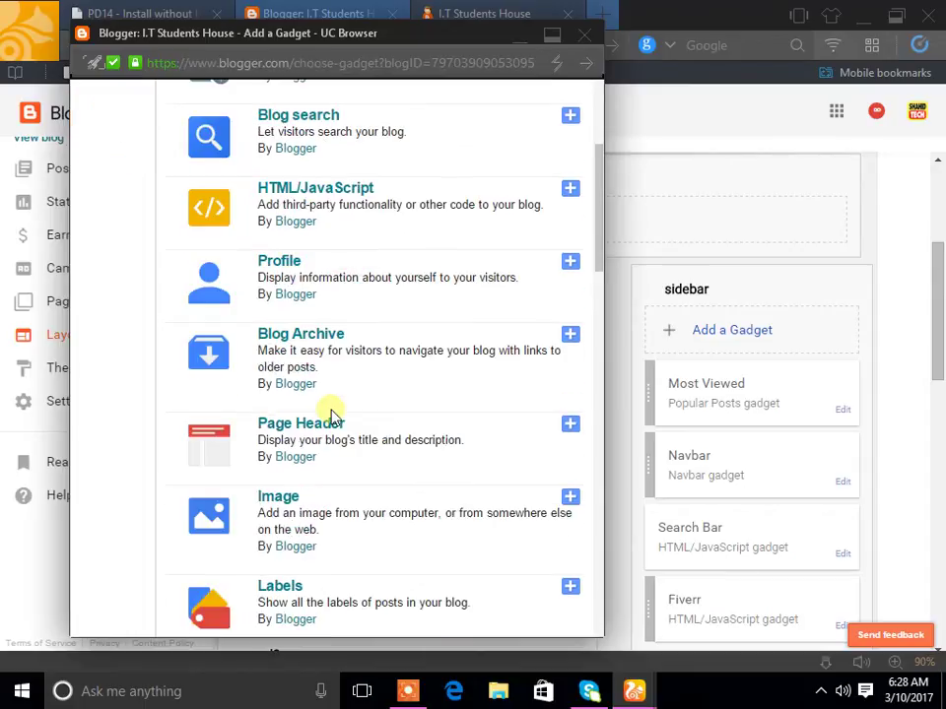
{"action": "scroll", "coordinate": [331, 417], "scroll_direction": "down", "scroll_amount": 11}
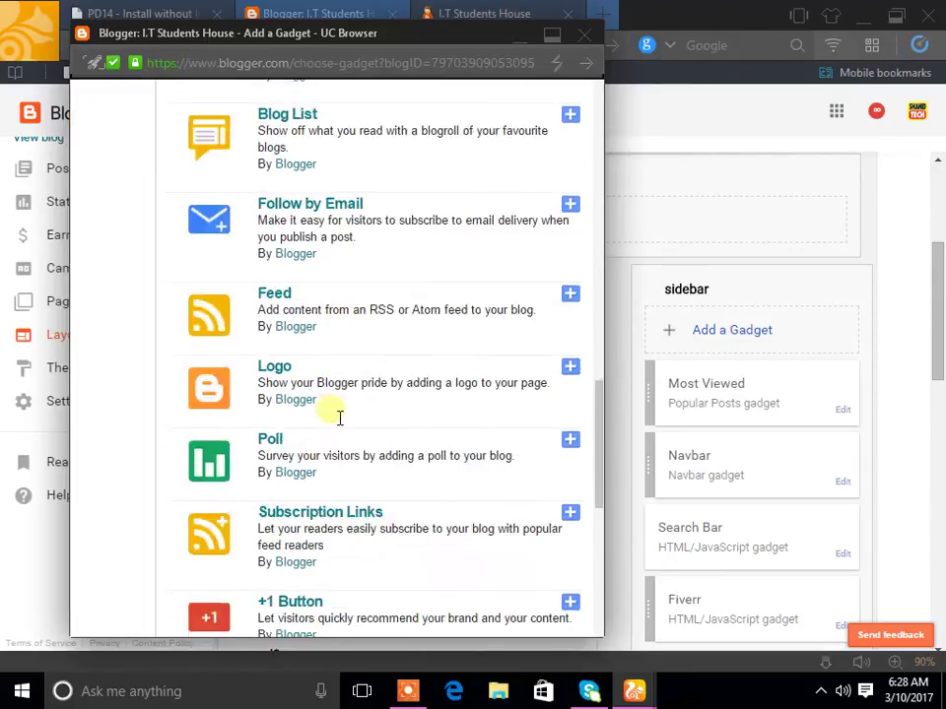
{"action": "scroll", "coordinate": [333, 418], "scroll_direction": "down", "scroll_amount": 1}
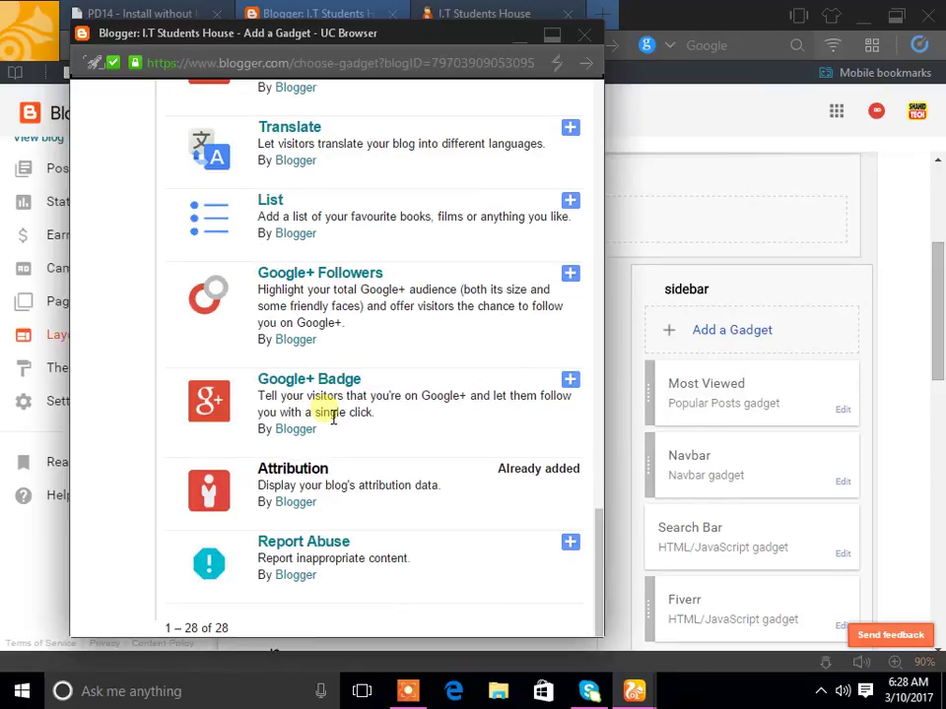
{"action": "scroll", "coordinate": [333, 418], "scroll_direction": "up", "scroll_amount": 12}
{"action": "scroll", "coordinate": [333, 417], "scroll_direction": "up", "scroll_amount": 6}
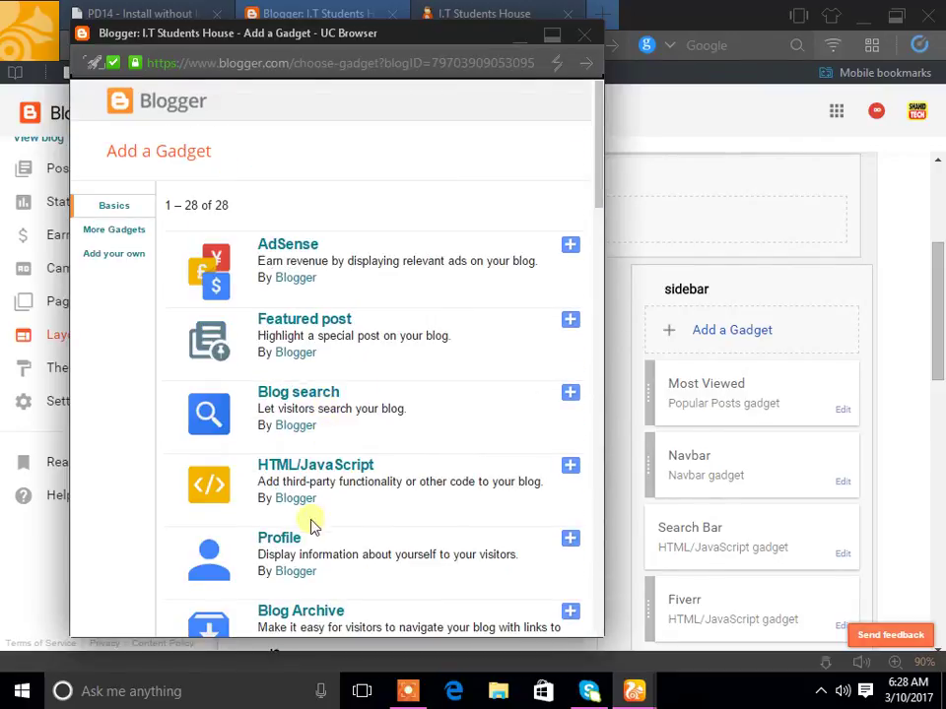
{"action": "left_click", "coordinate": [571, 540]}
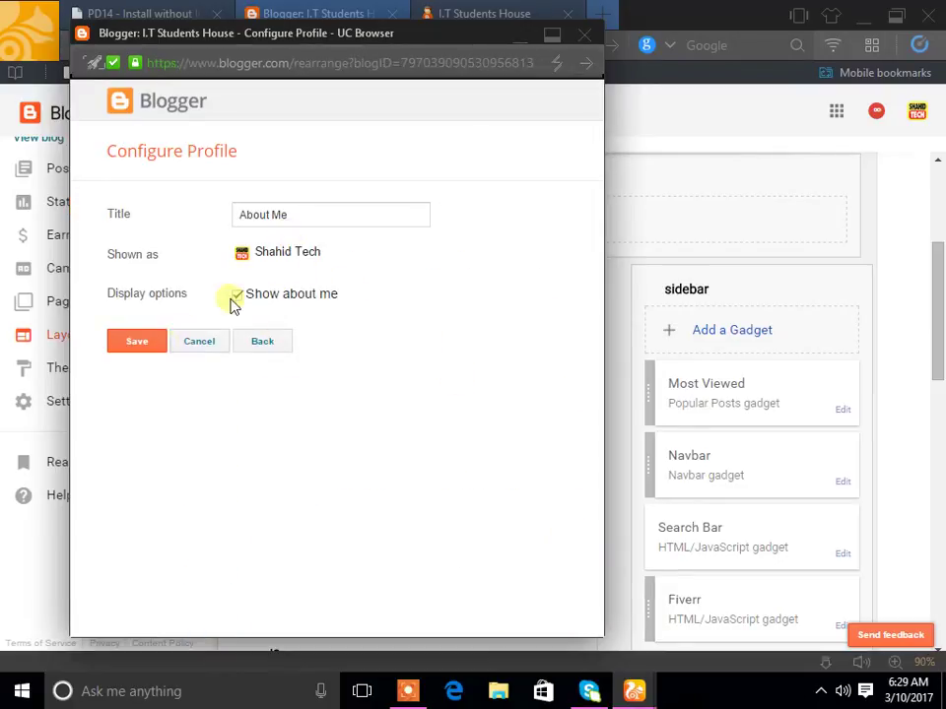
{"action": "left_click", "coordinate": [138, 342]}
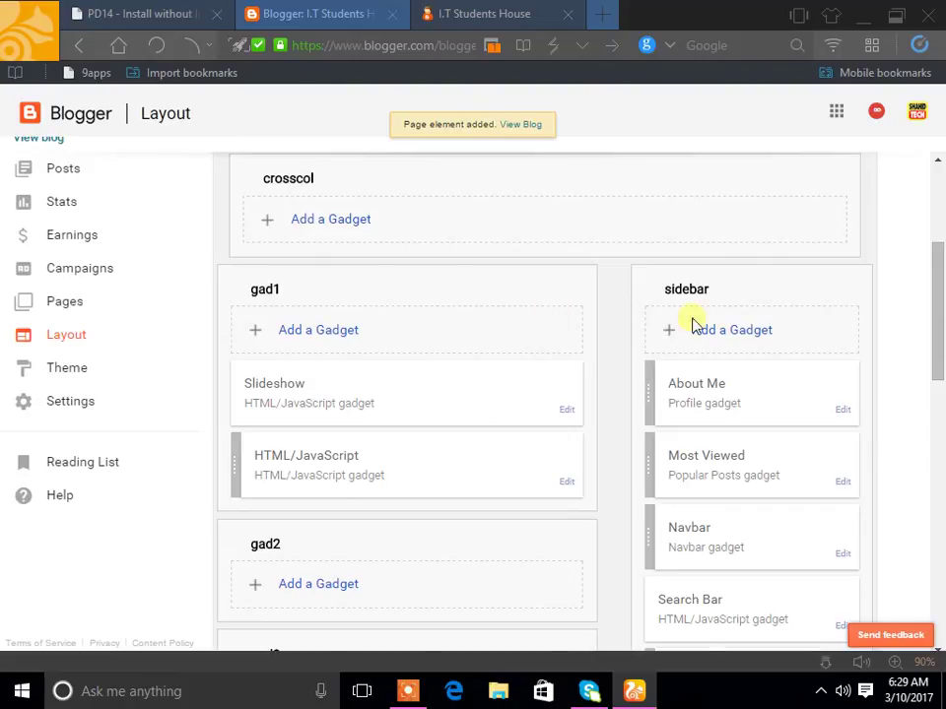
Step: Reload the live blog and check the About Me profile gadget and its follow button in the sidebar
{"action": "scroll", "coordinate": [650, 236], "scroll_direction": "up", "scroll_amount": 3}
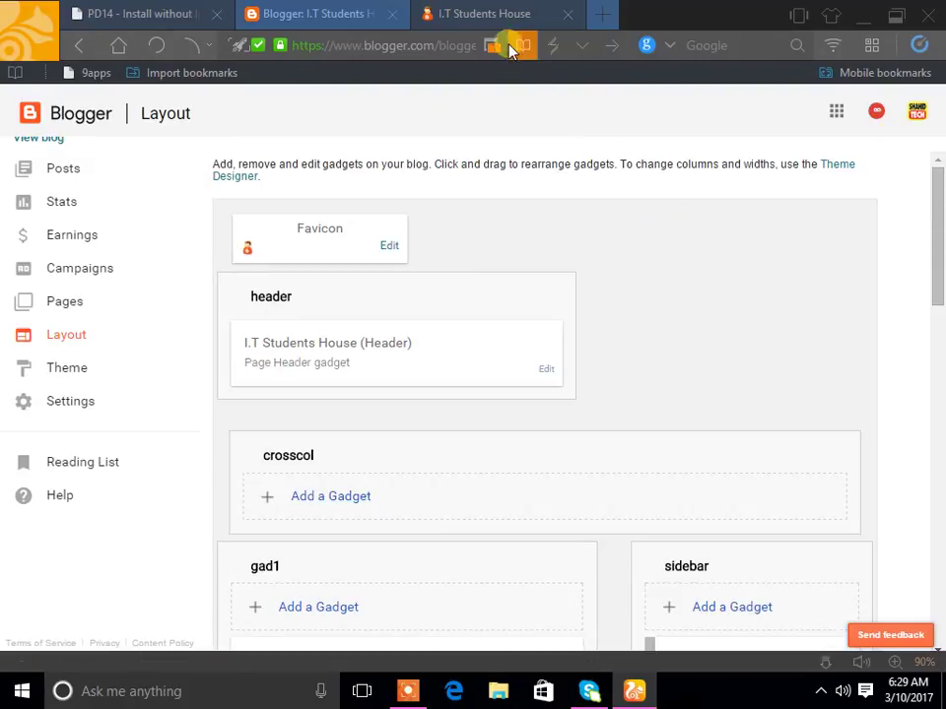
{"action": "left_click", "coordinate": [499, 14]}
{"action": "left_click", "coordinate": [196, 45]}
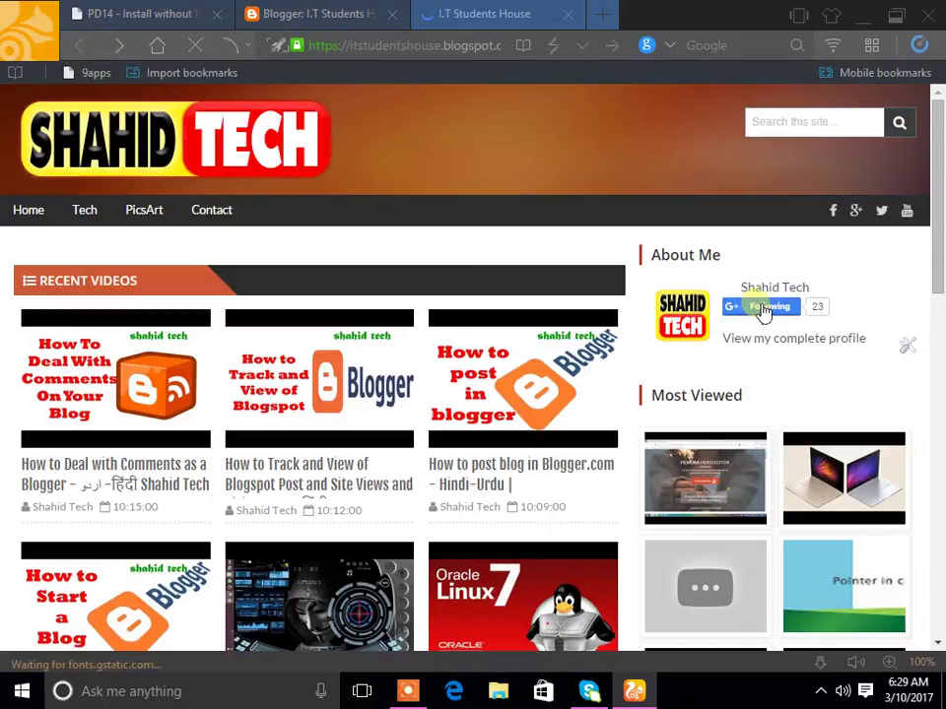
{"action": "left_click", "coordinate": [763, 308]}
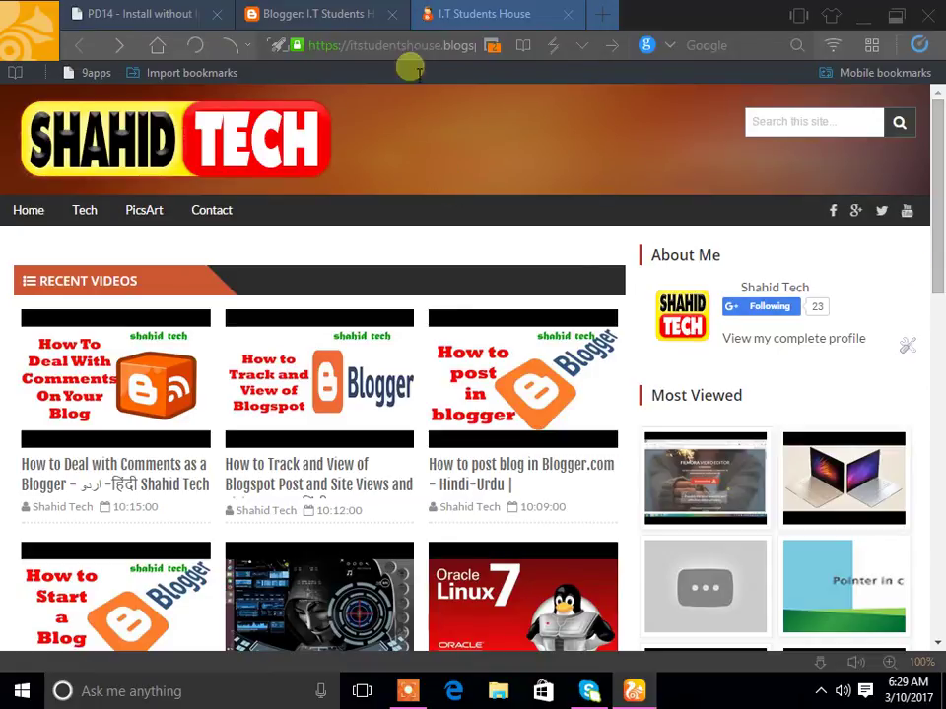
Step: Review the code of the sidebar's Fiverr HTML/JavaScript gadget on the Blogger layout page and save the gadget
{"action": "left_click", "coordinate": [340, 13]}
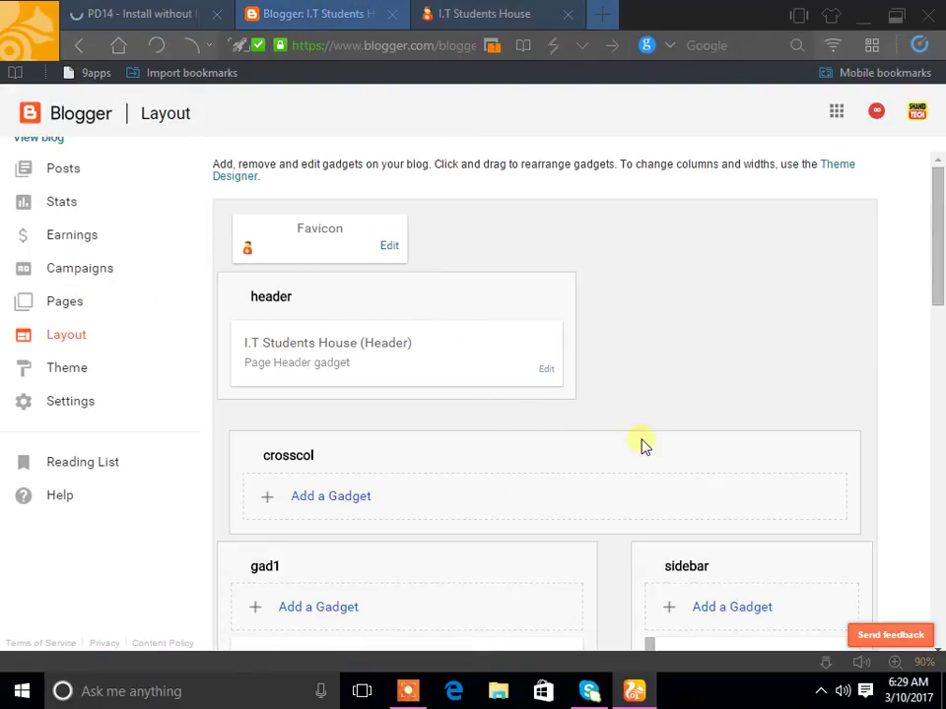
{"action": "scroll", "coordinate": [641, 446], "scroll_direction": "down", "scroll_amount": 3}
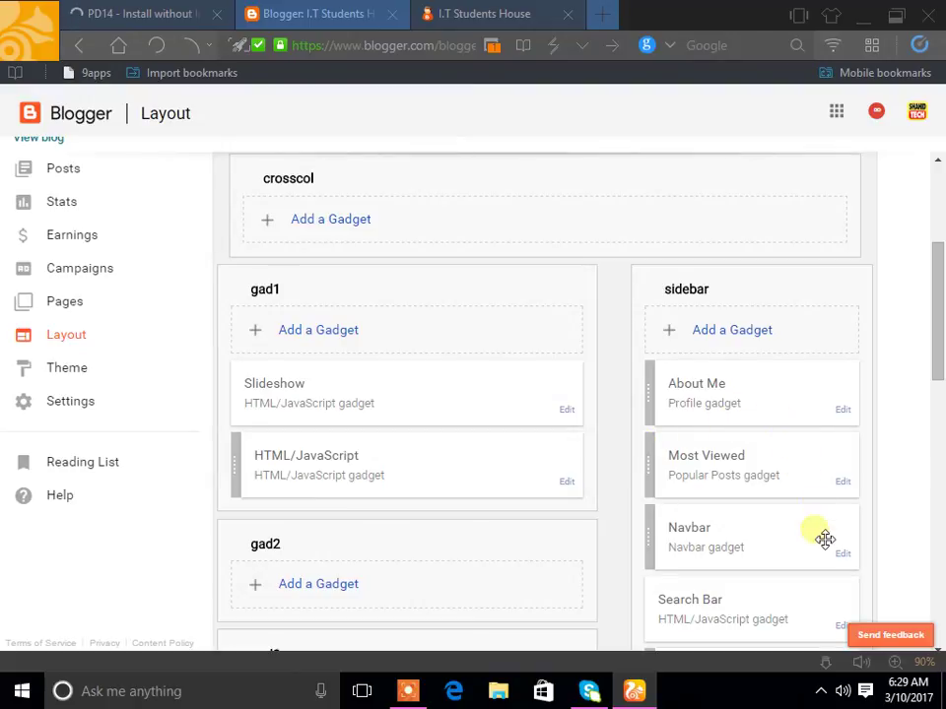
{"action": "scroll", "coordinate": [852, 572], "scroll_direction": "down", "scroll_amount": 2}
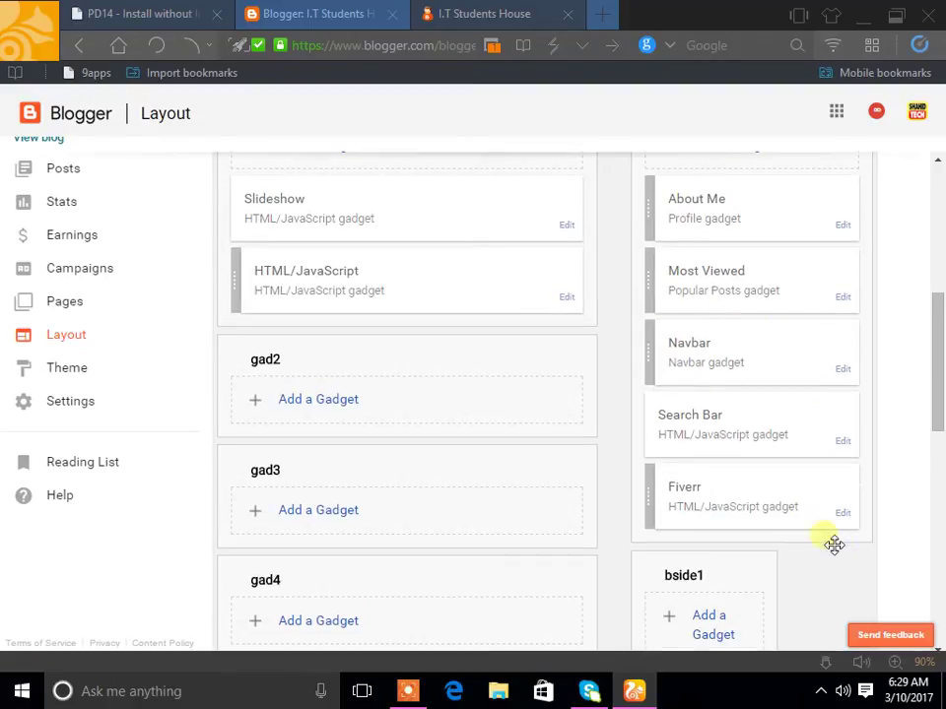
{"action": "left_click", "coordinate": [844, 513]}
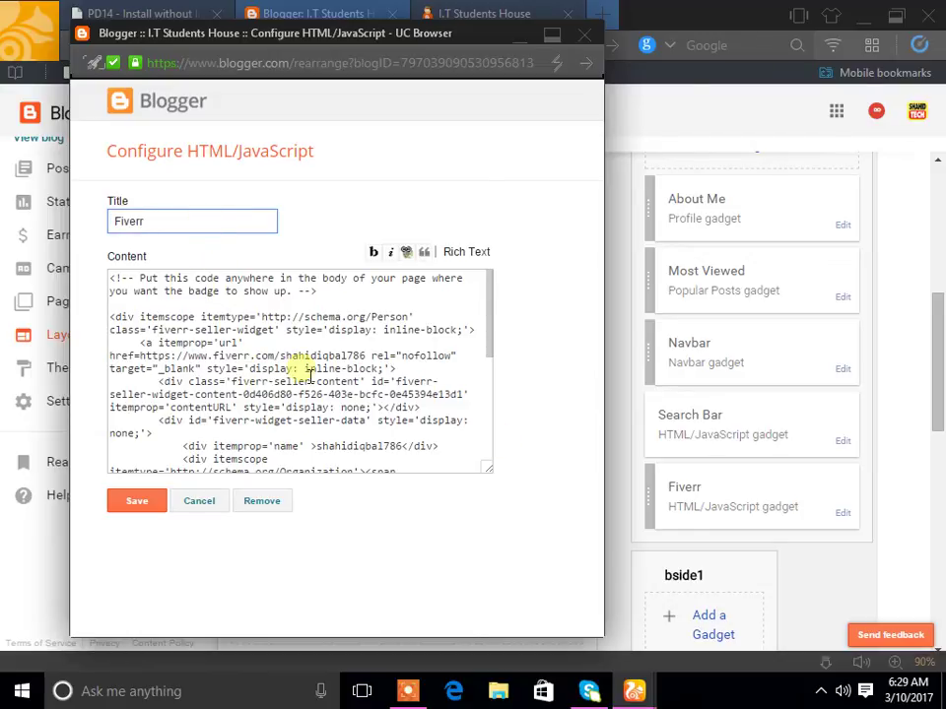
{"action": "left_click_drag", "start_coordinate": [487, 322], "coordinate": [482, 449]}
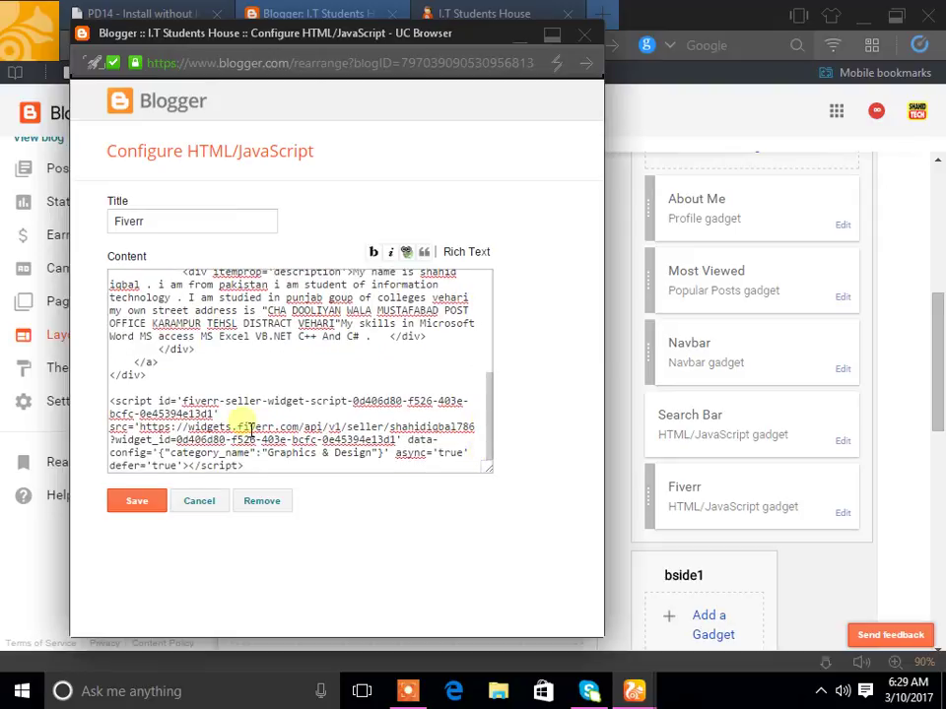
{"action": "left_click", "coordinate": [148, 509]}
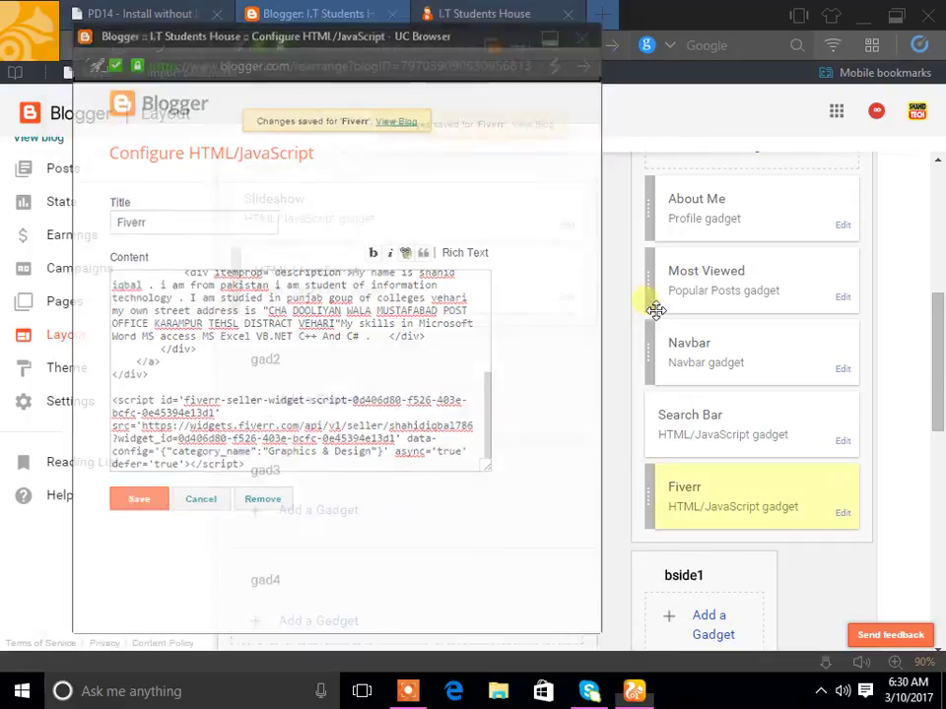
Step: Start adding a new HTML/JavaScript gadget to the sidebar section
{"action": "scroll", "coordinate": [778, 256], "scroll_direction": "up", "scroll_amount": 2}
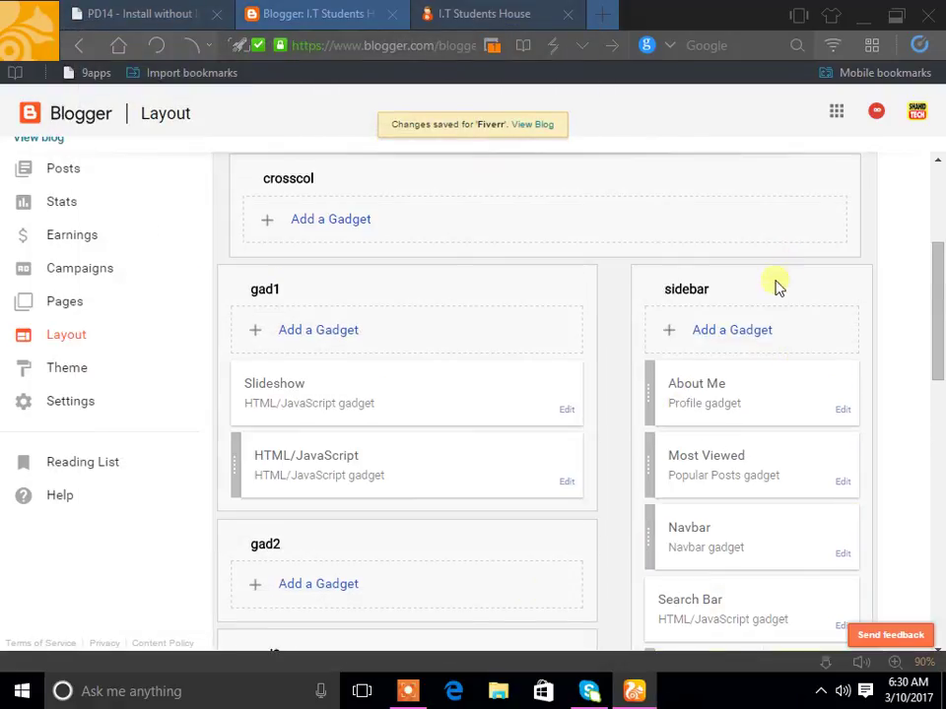
{"action": "left_click", "coordinate": [741, 340]}
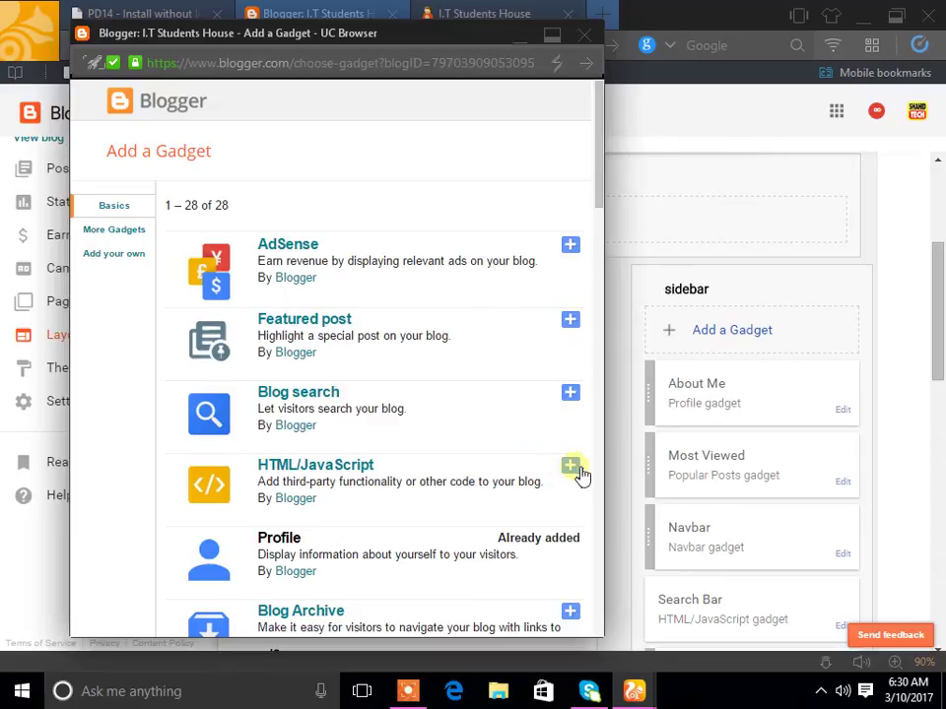
{"action": "left_click", "coordinate": [575, 467]}
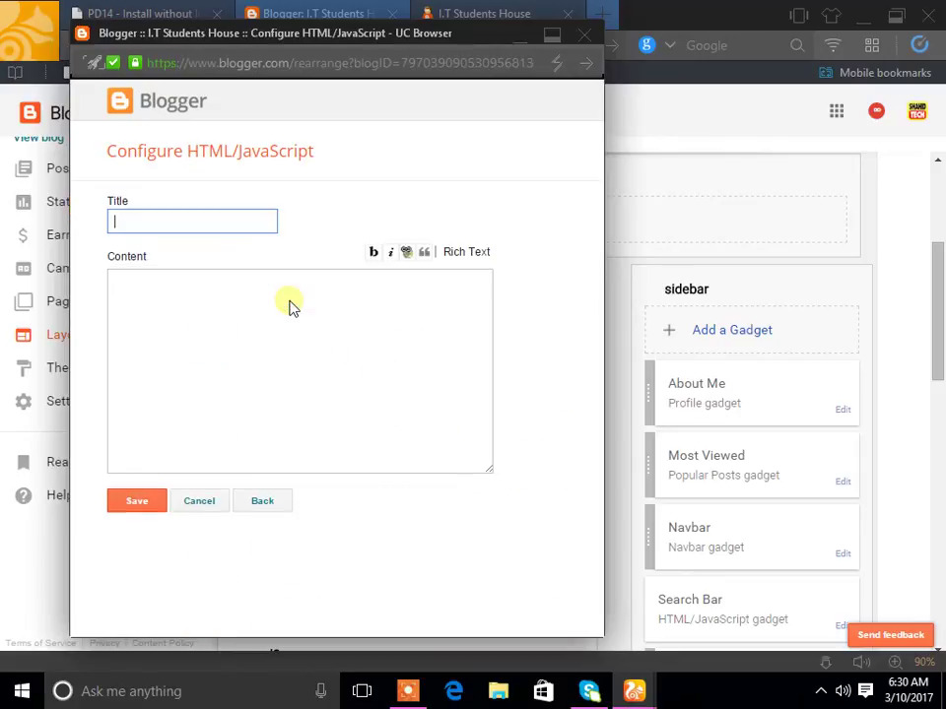